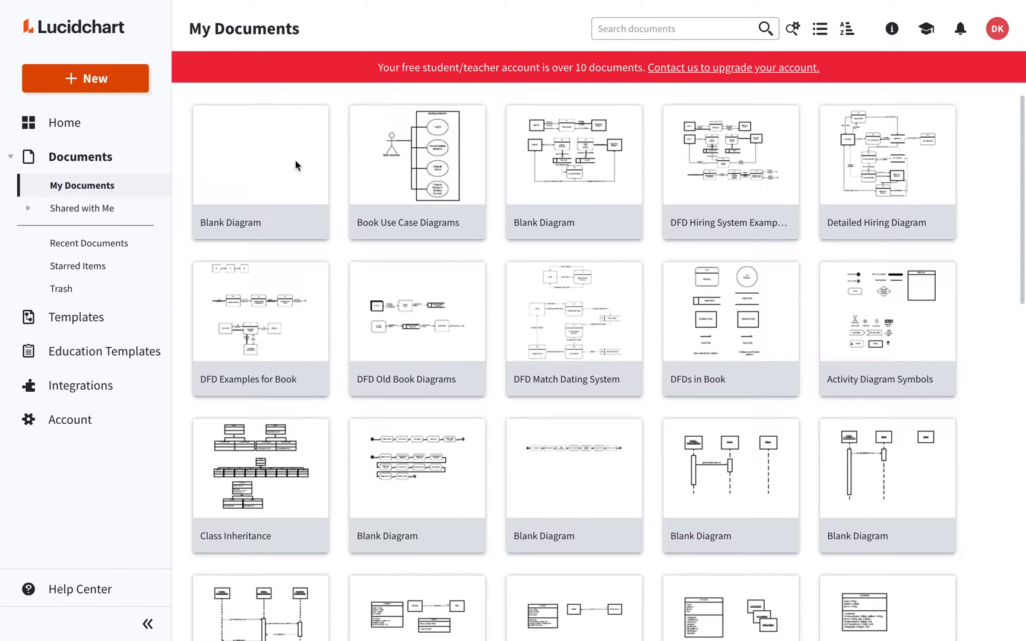
Create a new Blank Document, opening an empty 'Blank Diagram' canvas
click(100, 88)
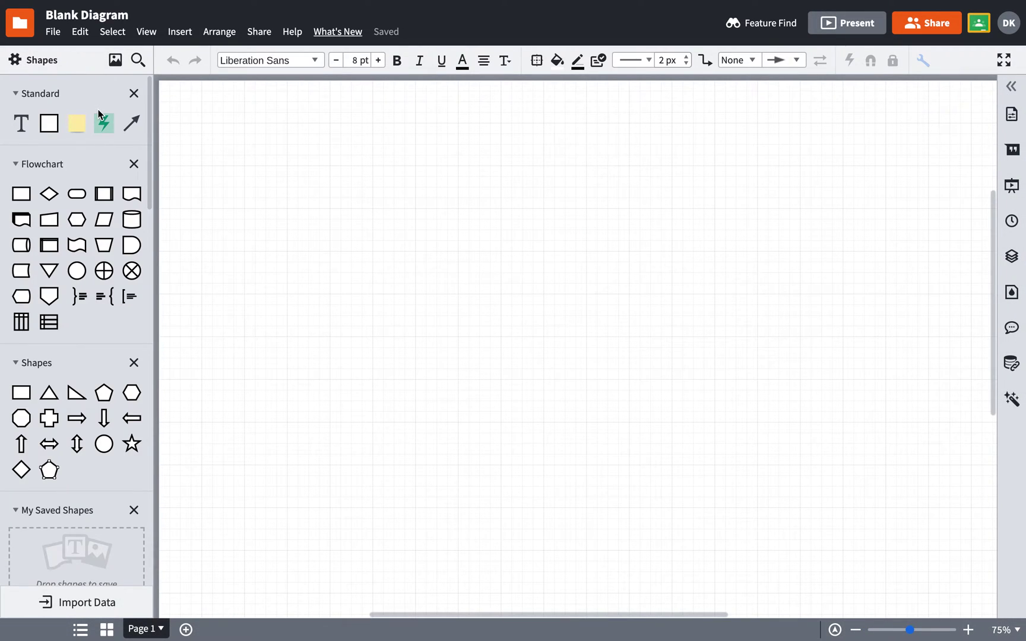
Collapse the Standard, Flowchart and Shapes libraries in the sidebar
click(17, 98)
click(18, 132)
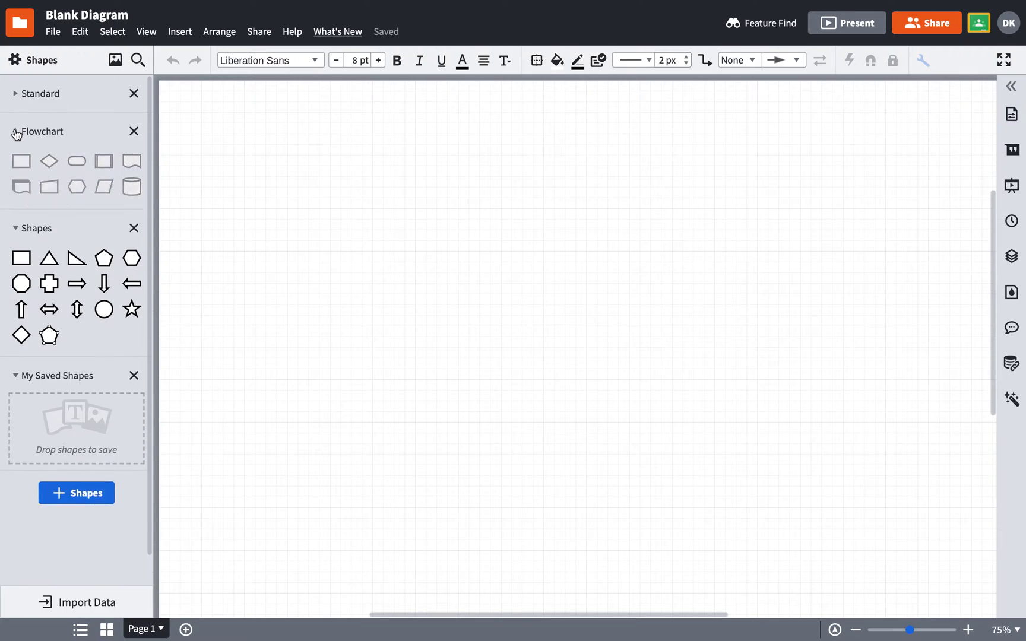
click(21, 173)
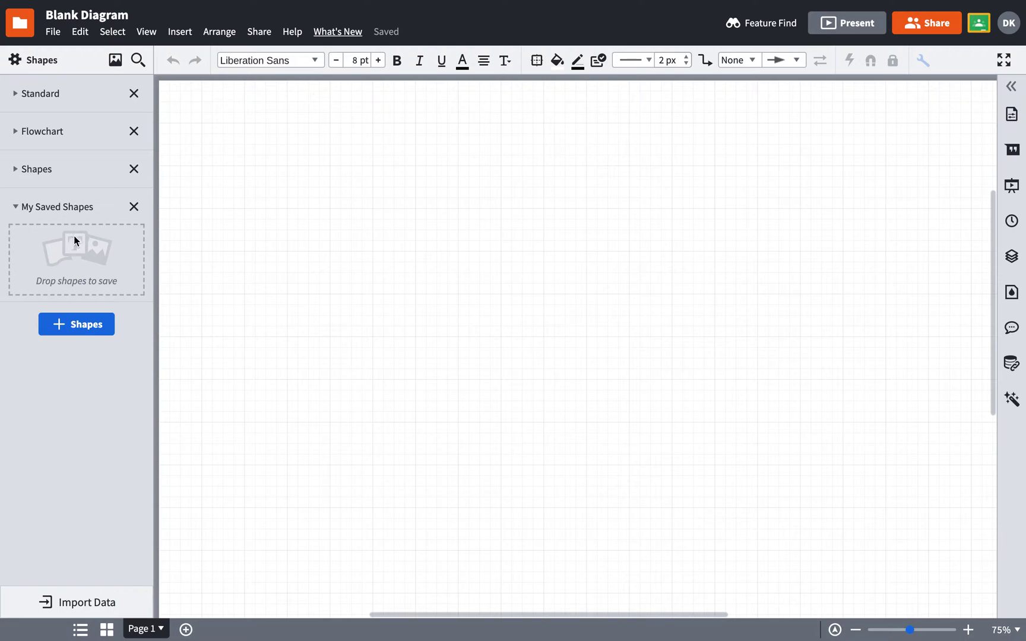
Search the shape libraries for 'uml' and add the UML Use Case library
click(70, 329)
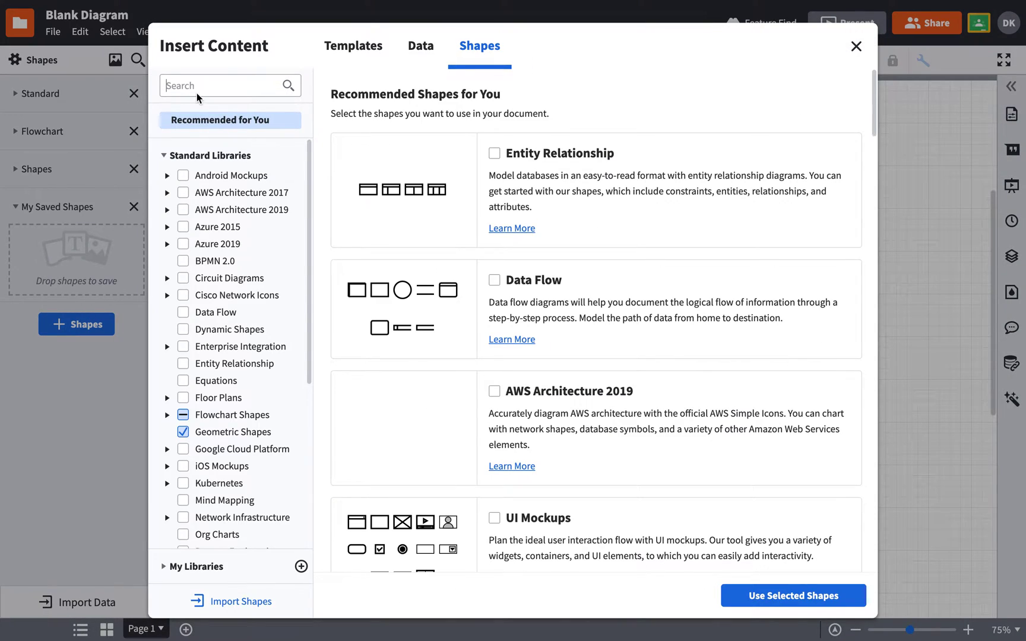
text(uml)
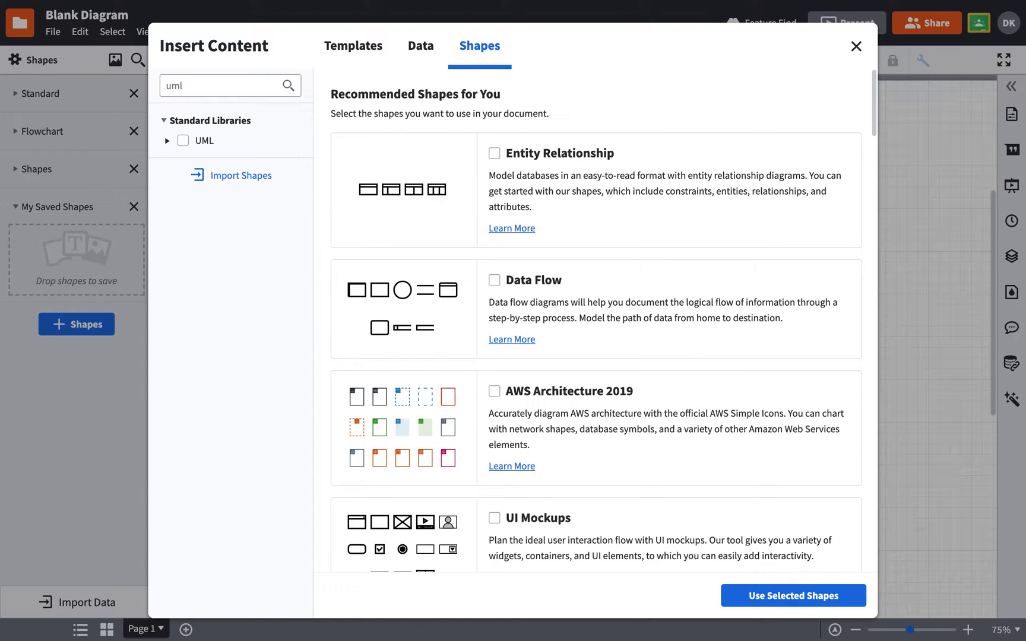
click(171, 150)
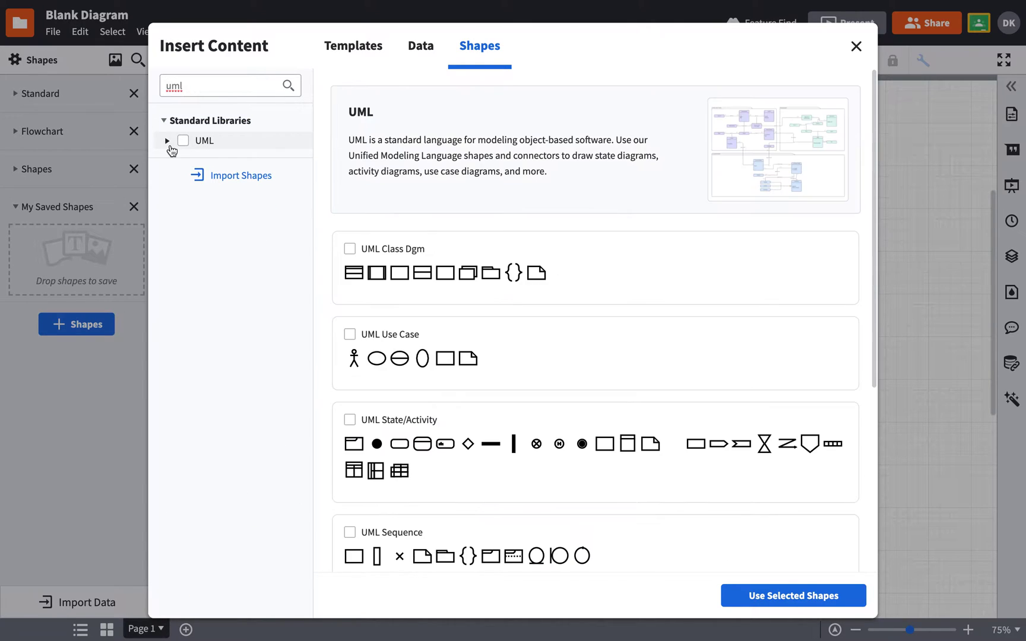
click(166, 140)
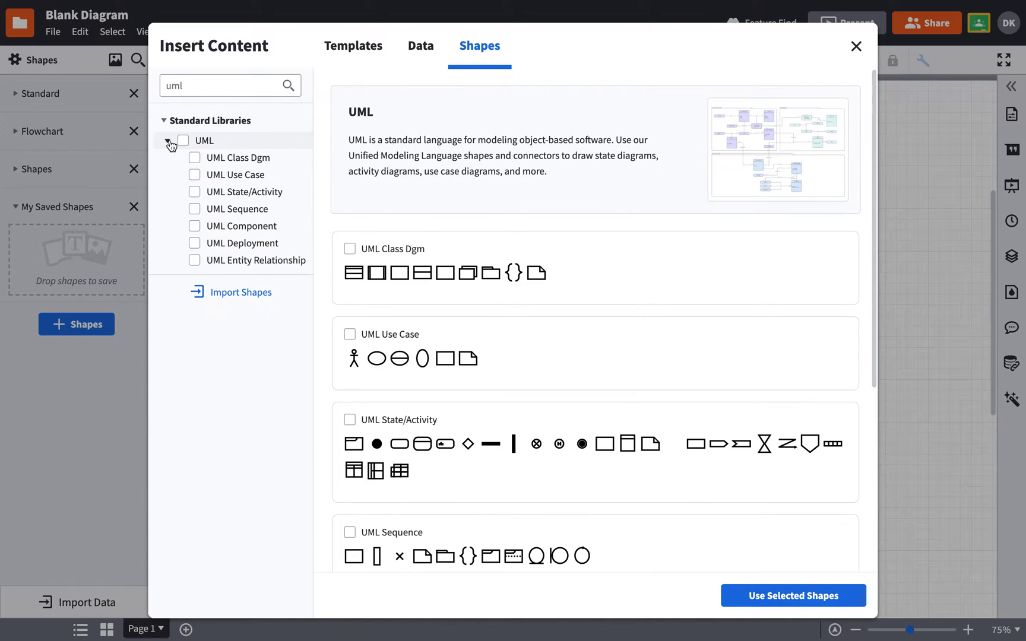
click(194, 175)
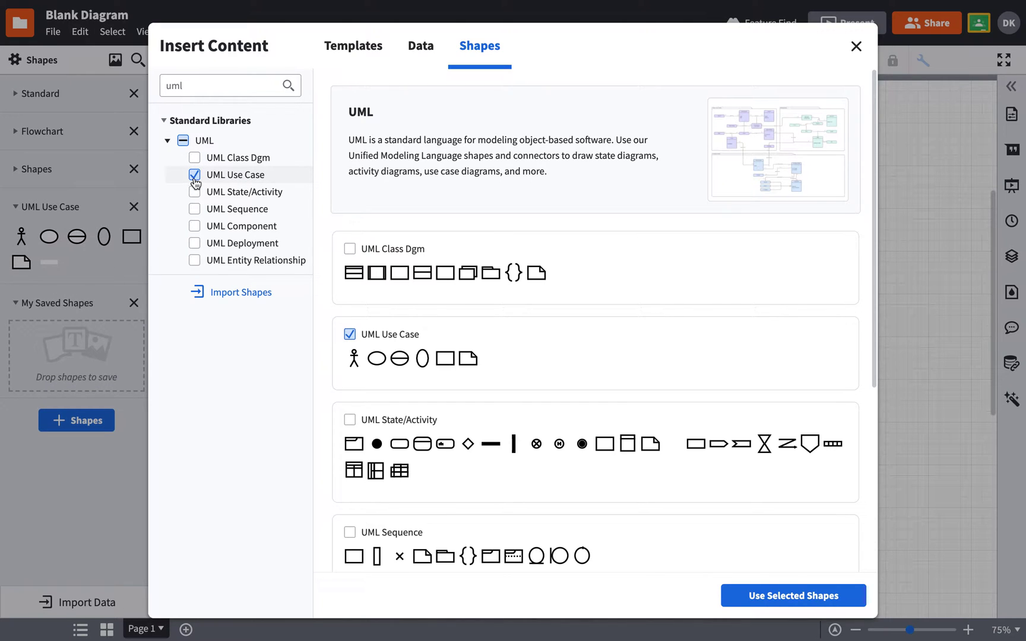
click(759, 596)
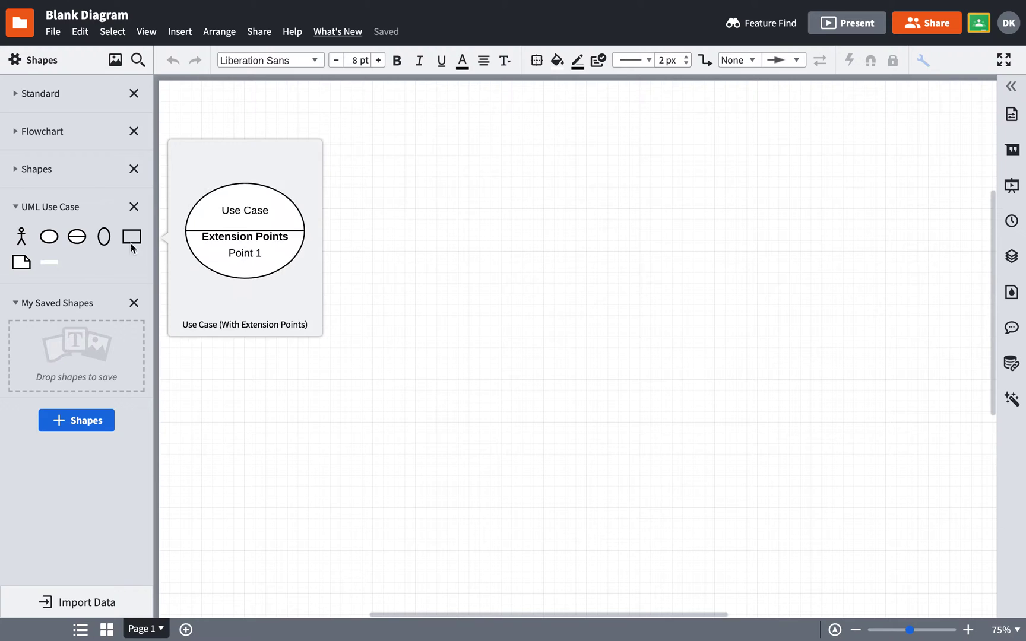
Place a Rectangle Container, enlarge it to about 3.5 × 4.4 in, and label it 'Food Truck Website'
drag(132, 238, 425, 199)
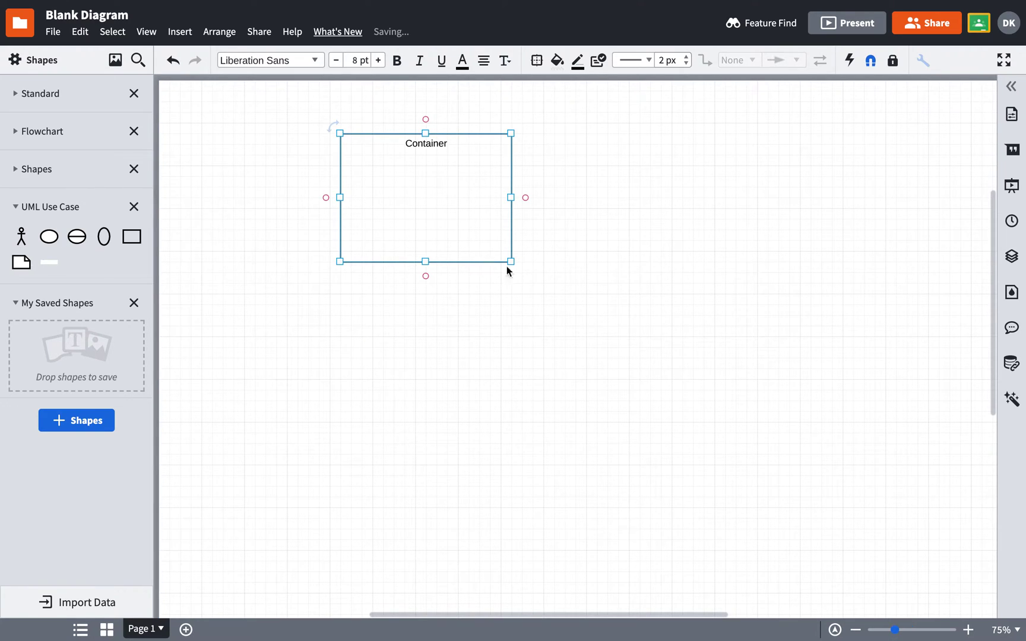
drag(512, 262, 632, 524)
double_click(476, 144)
text(Food)
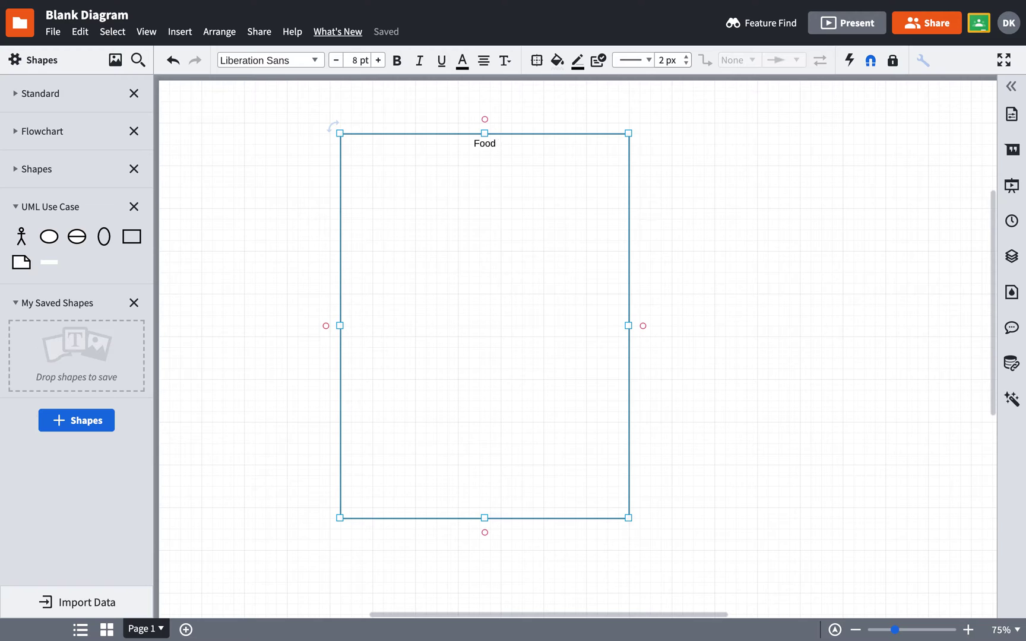
text( Truck Website)
click(313, 205)
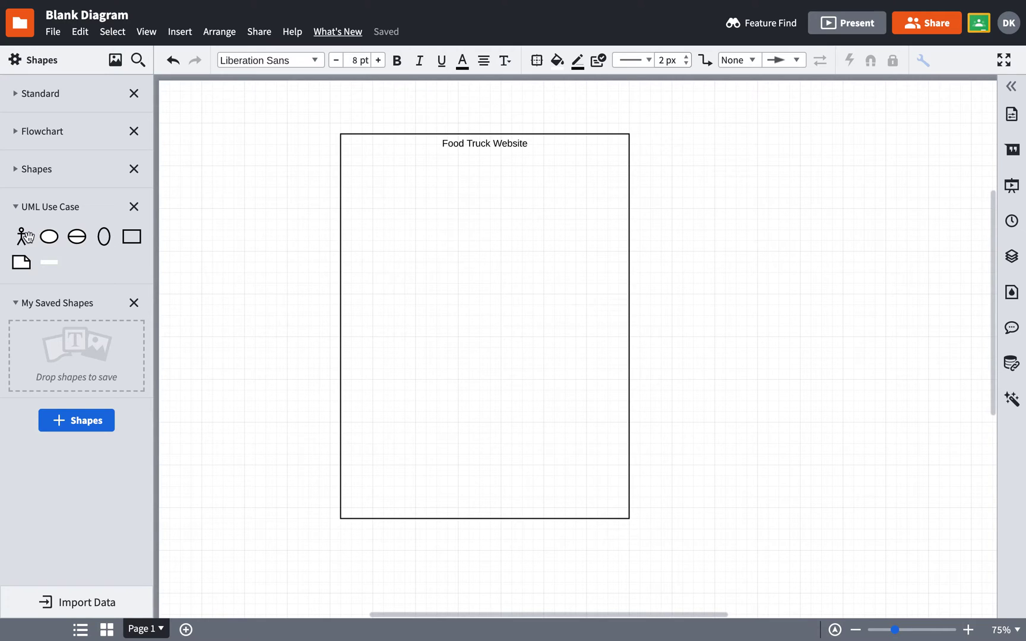
Add an actor labelled 'Customer' to the left of the boundary
drag(21, 236, 254, 208)
drag(252, 254, 252, 257)
text(Customer)
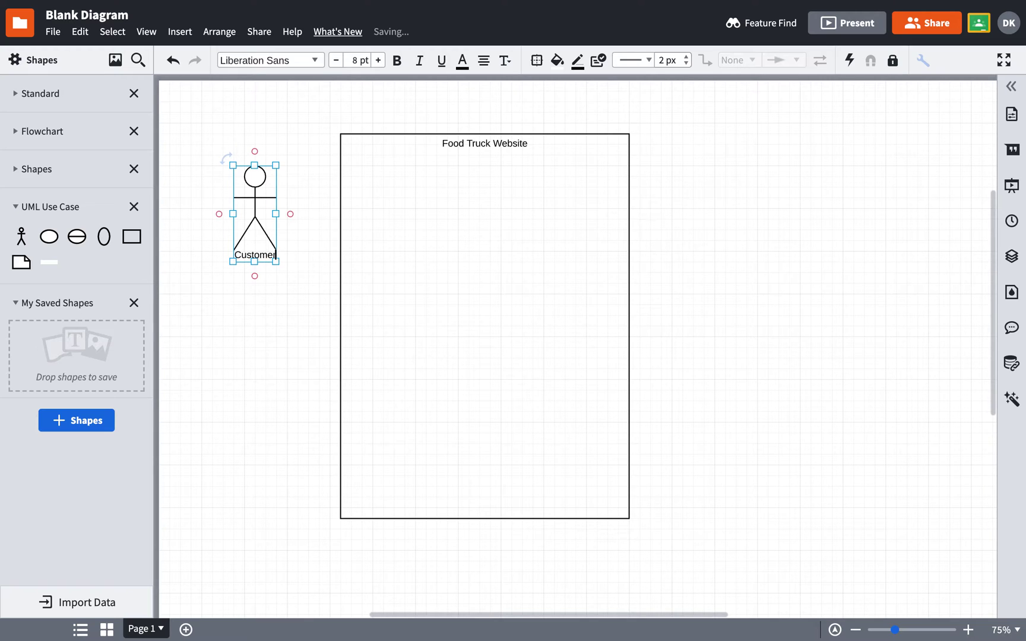
click(267, 364)
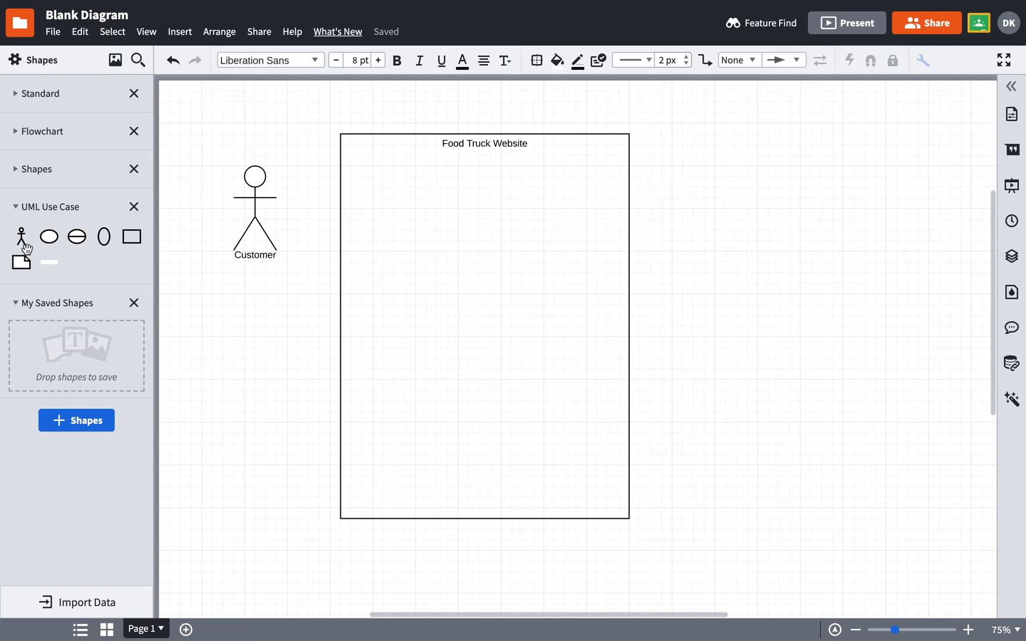
Add an 'Employee' actor below Customer and drop a Use Case oval inside the boundary
drag(139, 335, 253, 434)
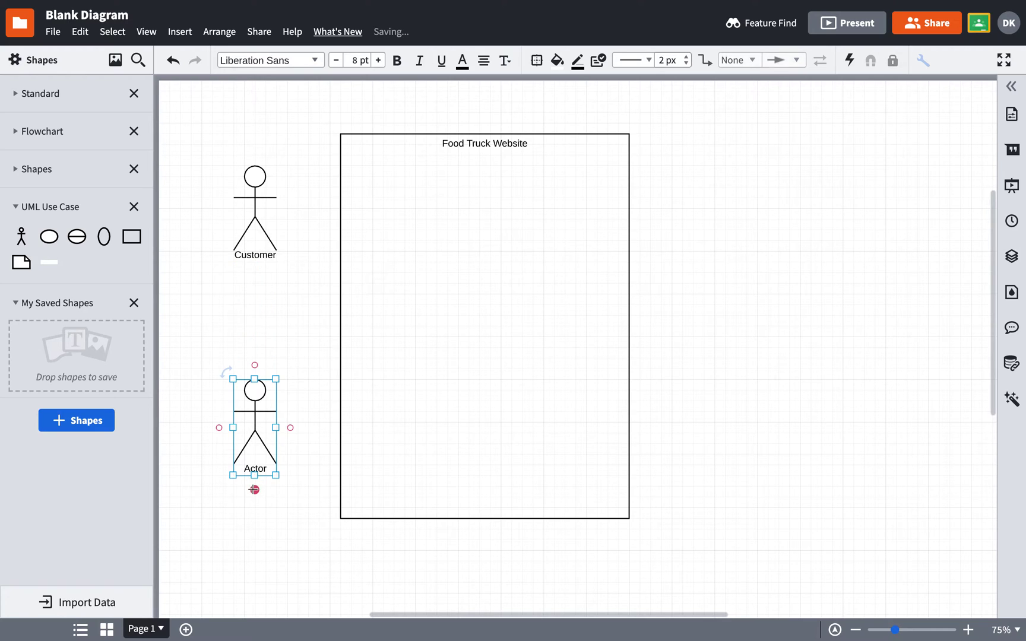
double_click(254, 471)
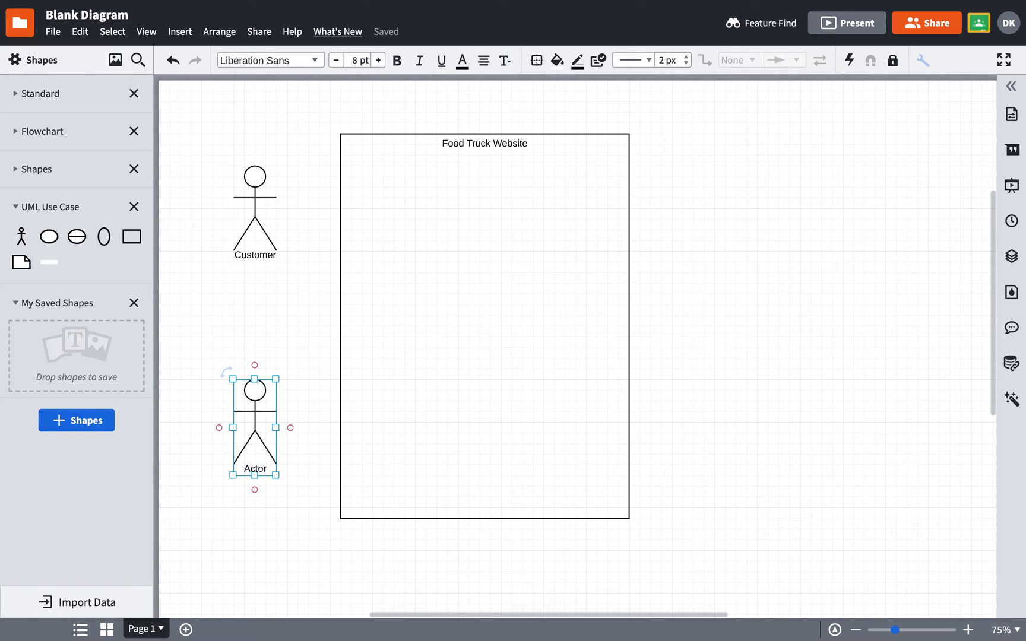
text(e)
key(BackSpace)
text(Employee)
click(199, 288)
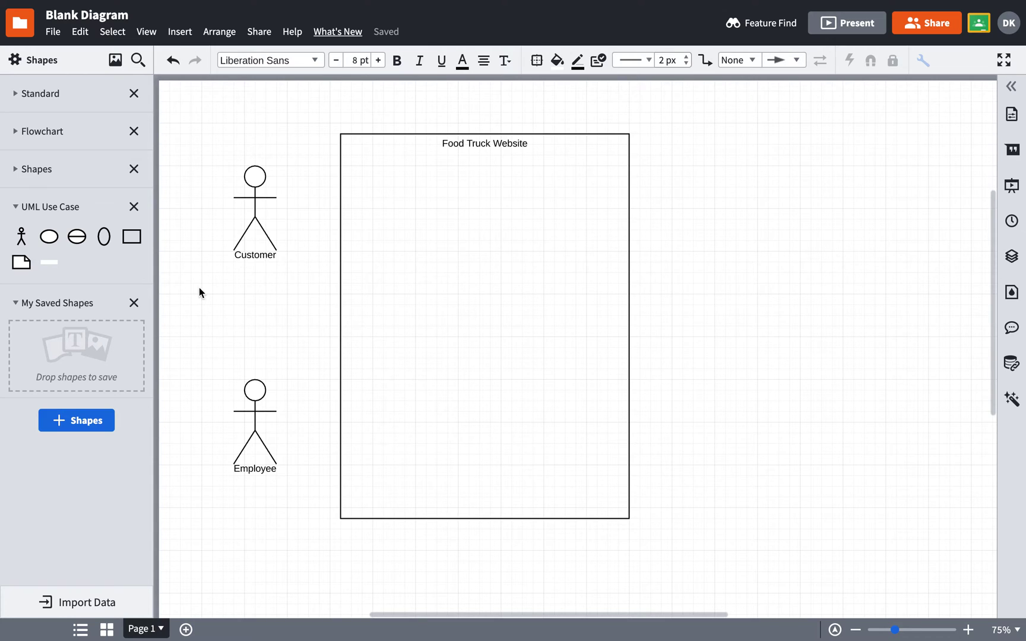
drag(49, 236, 477, 215)
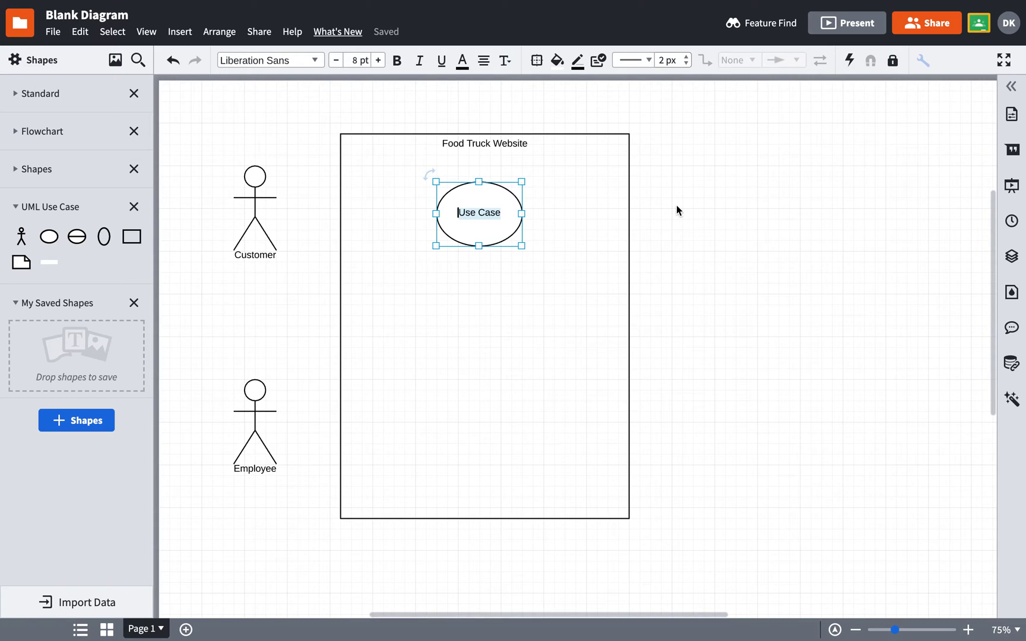
Label the first oval 'Browse Donut Varieties' and add a 'View Truck Location' oval below it
text(Browse Donut)
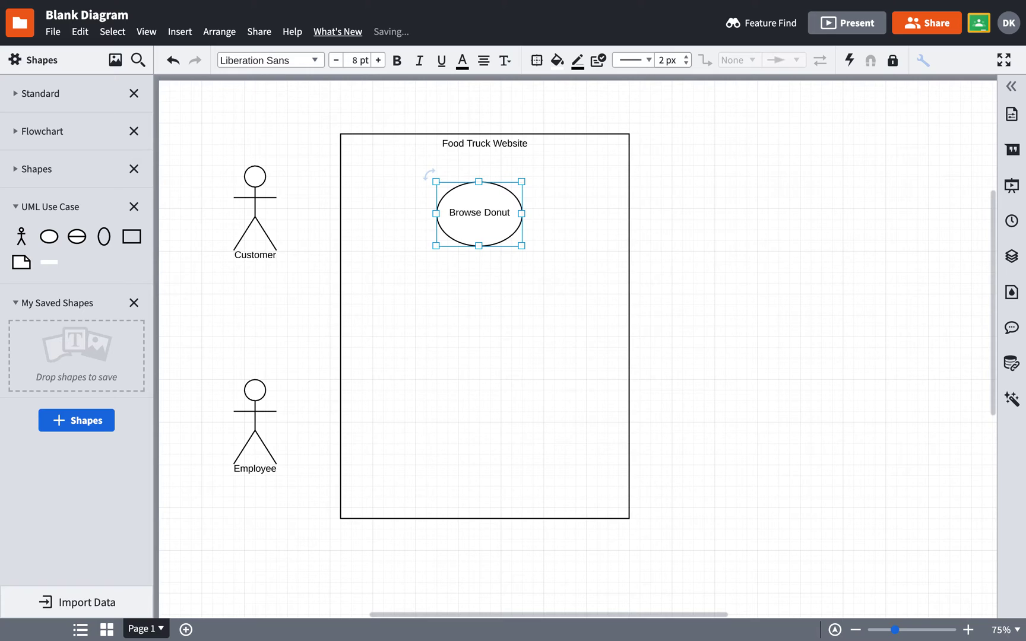
text( Var)
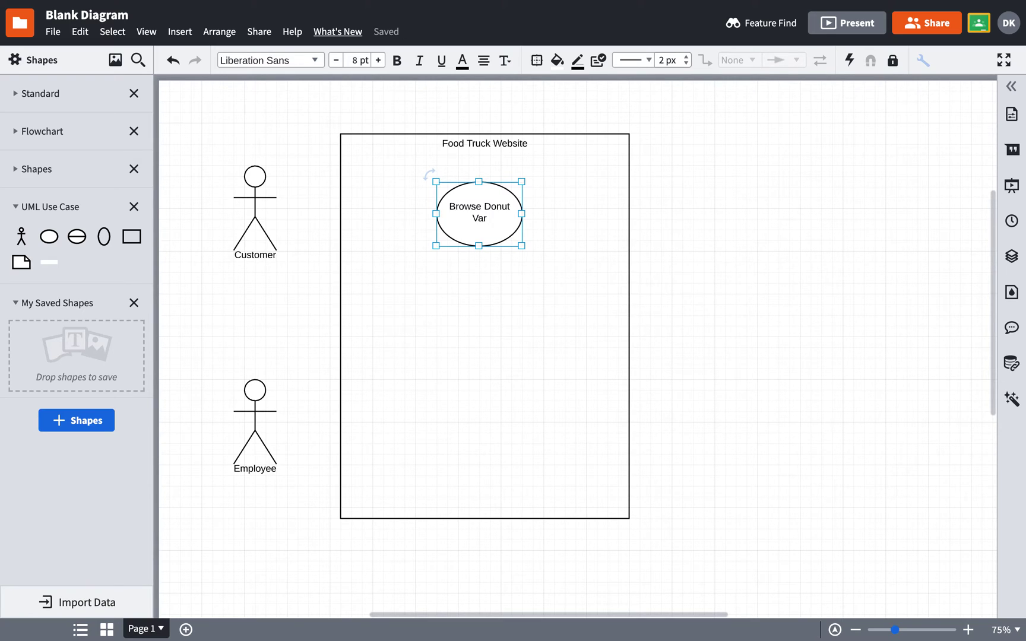
text(ieties)
click(344, 288)
drag(50, 236, 481, 306)
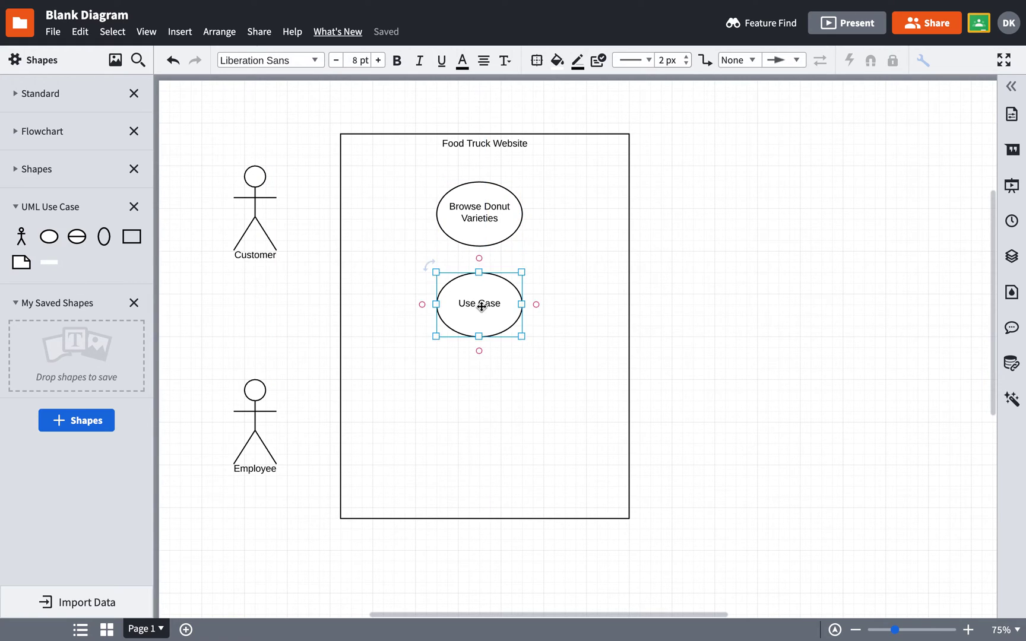
double_click(481, 307)
text(View)
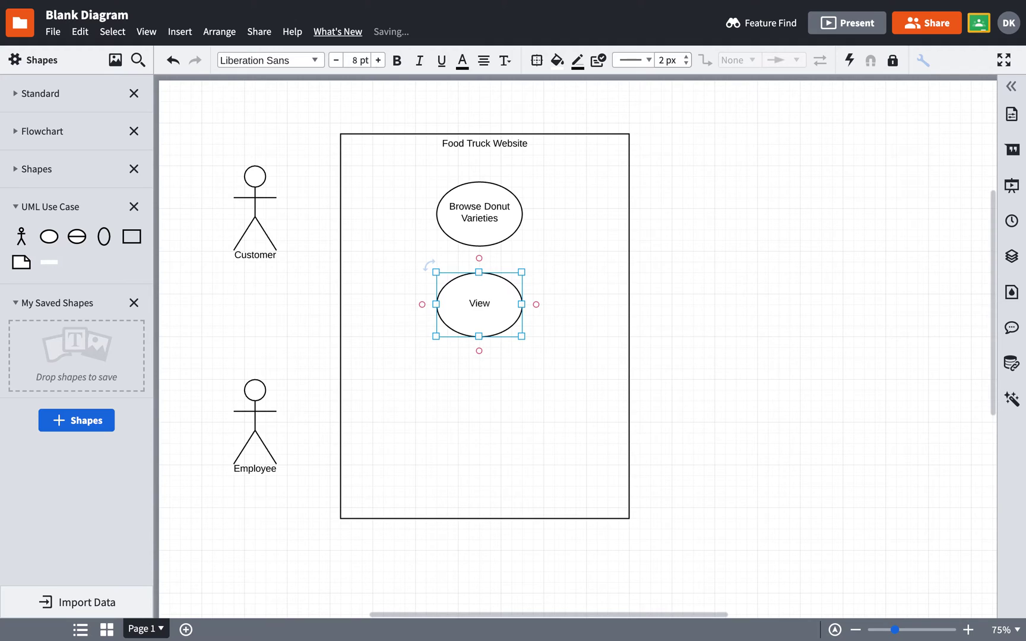
text( Truck Location)
click(313, 305)
Add a third oval labelled 'Submit Catering Request' on two lines
drag(48, 237, 482, 390)
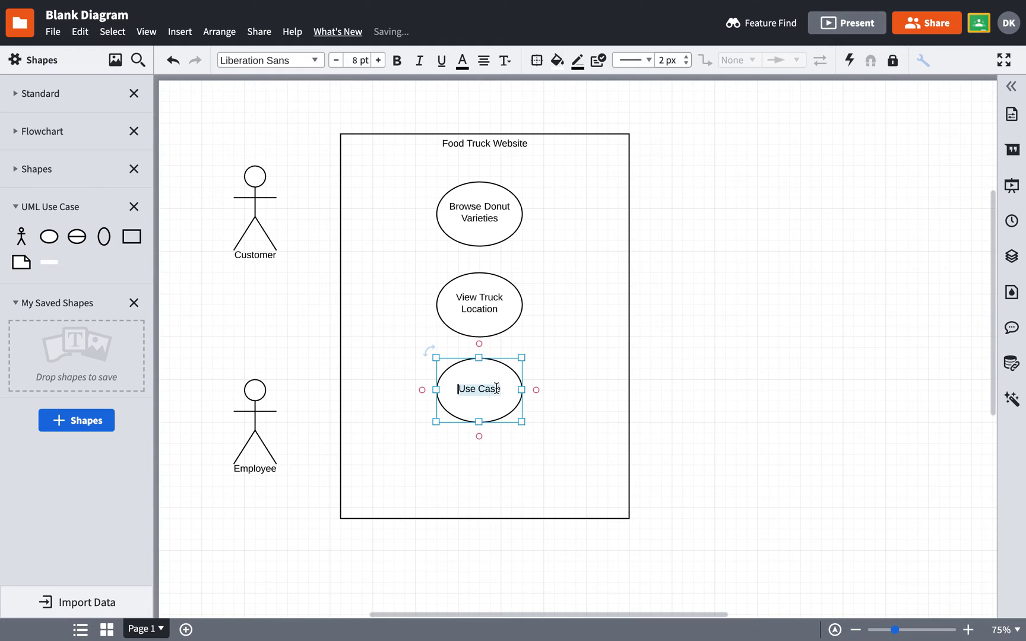
text(Submit)
key(Return)
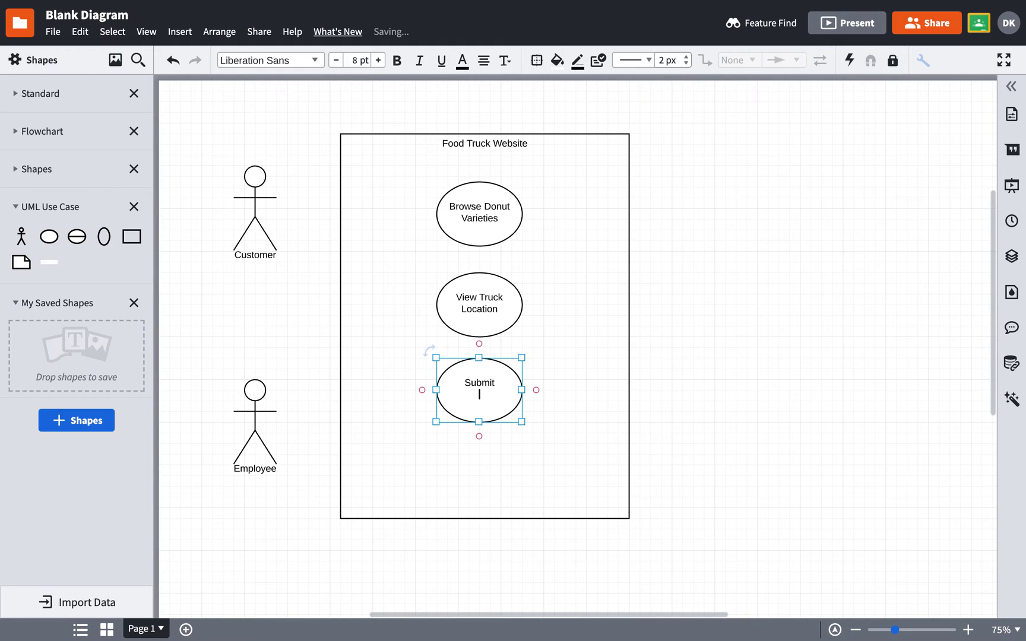
text(Catering Request)
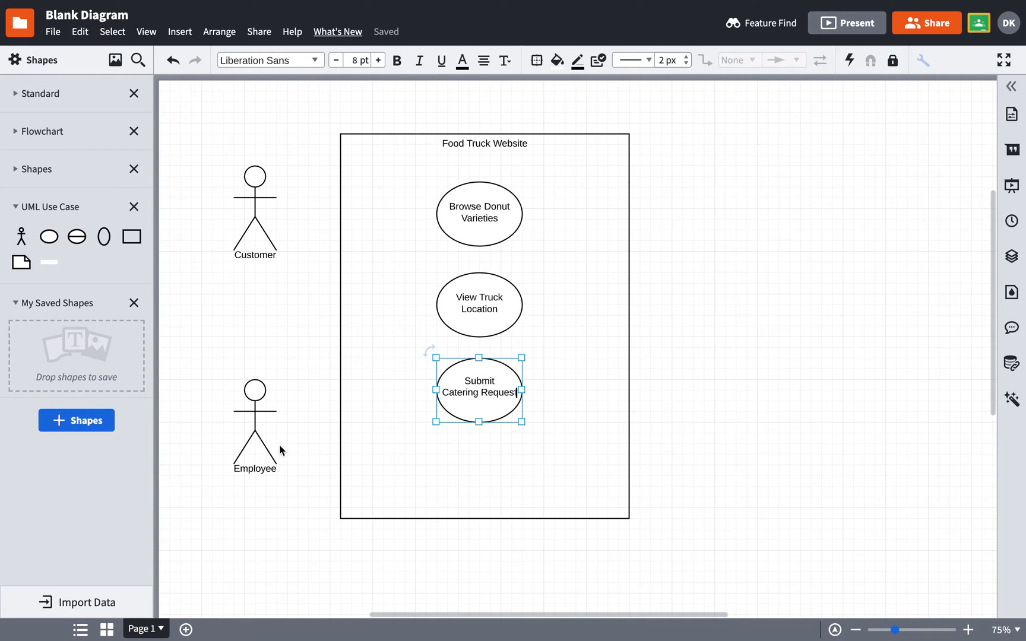
Add a fourth oval labelled 'Update Truck Location' at the bottom of the boundary
drag(51, 241, 480, 475)
double_click(480, 473)
text(Upd)
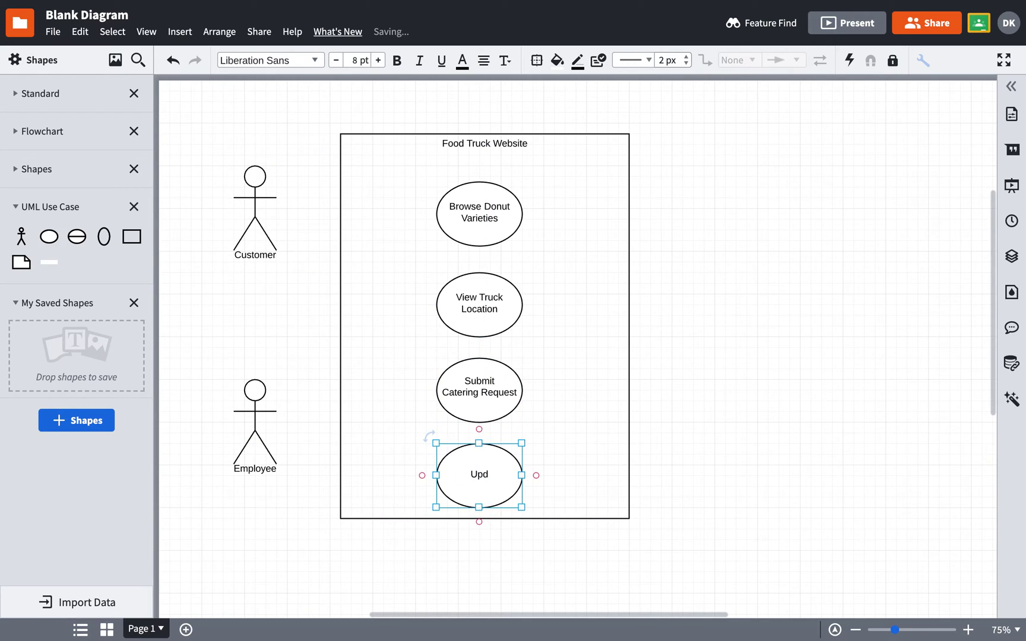
text(ate Truck Location)
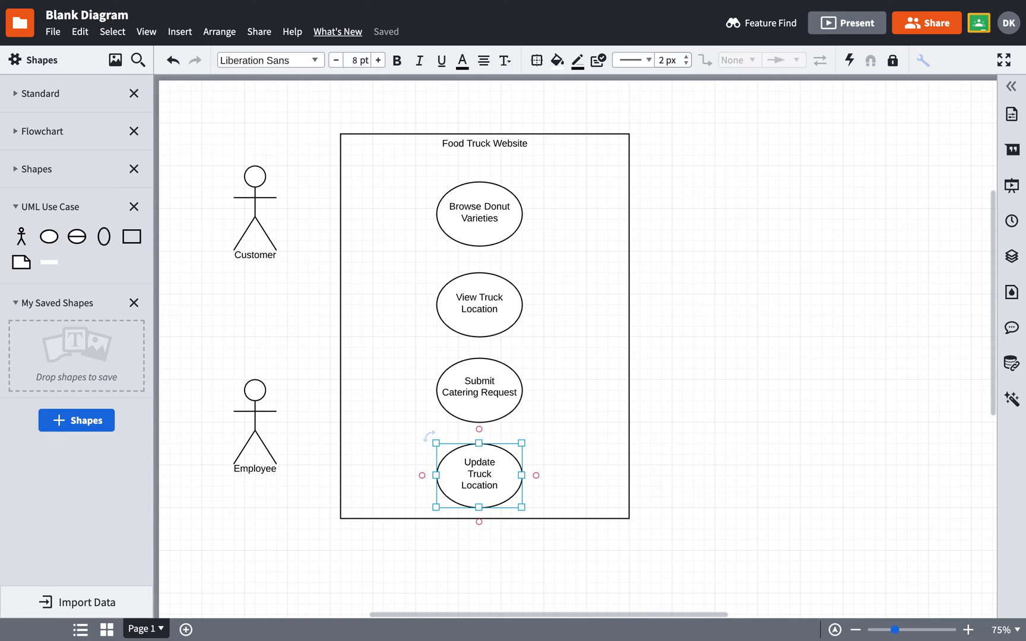
click(288, 341)
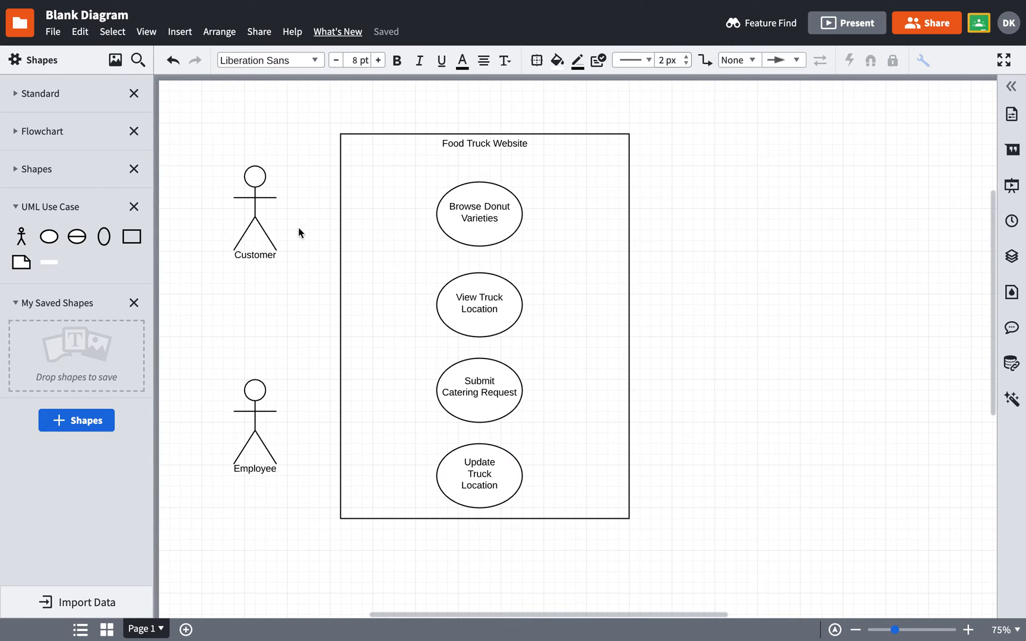
Draw three connectors from the Customer actor to Browse Donut Varieties, View Truck Location and Submit Catering Request
click(256, 206)
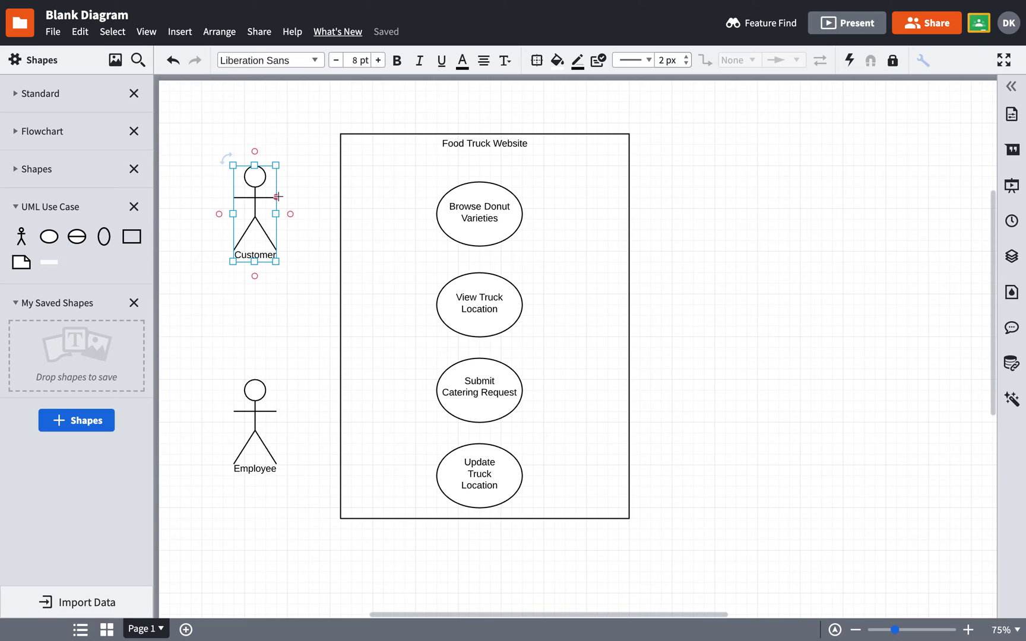
drag(276, 199, 430, 213)
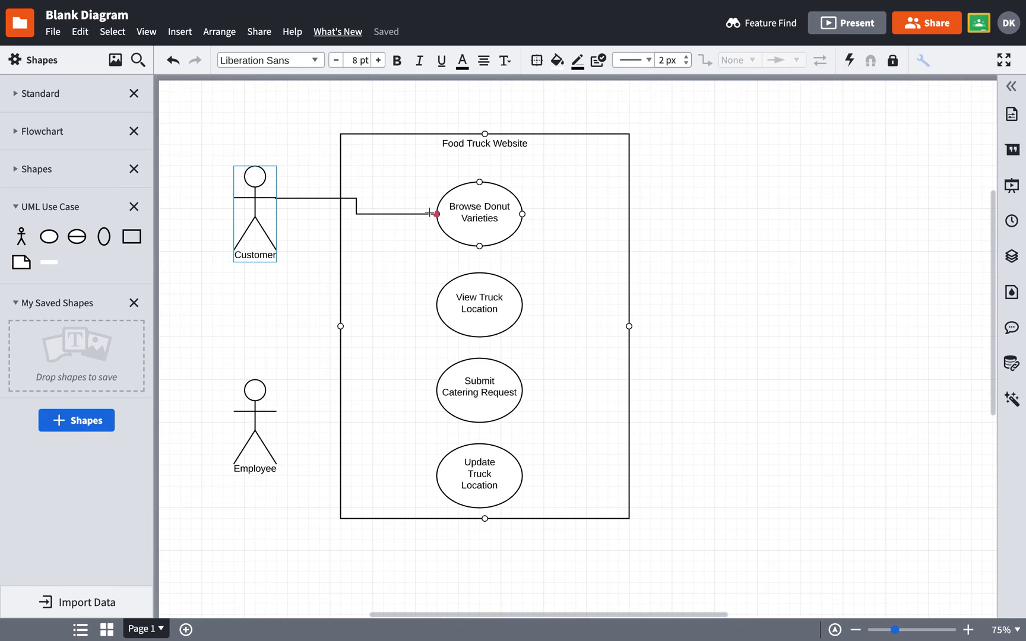
drag(430, 212, 433, 213)
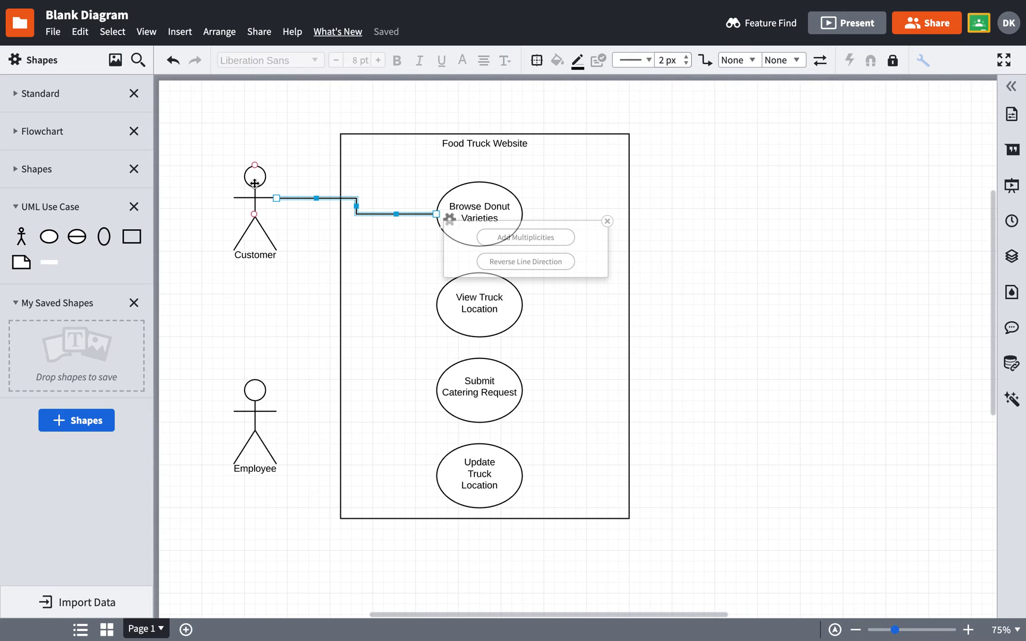
click(254, 184)
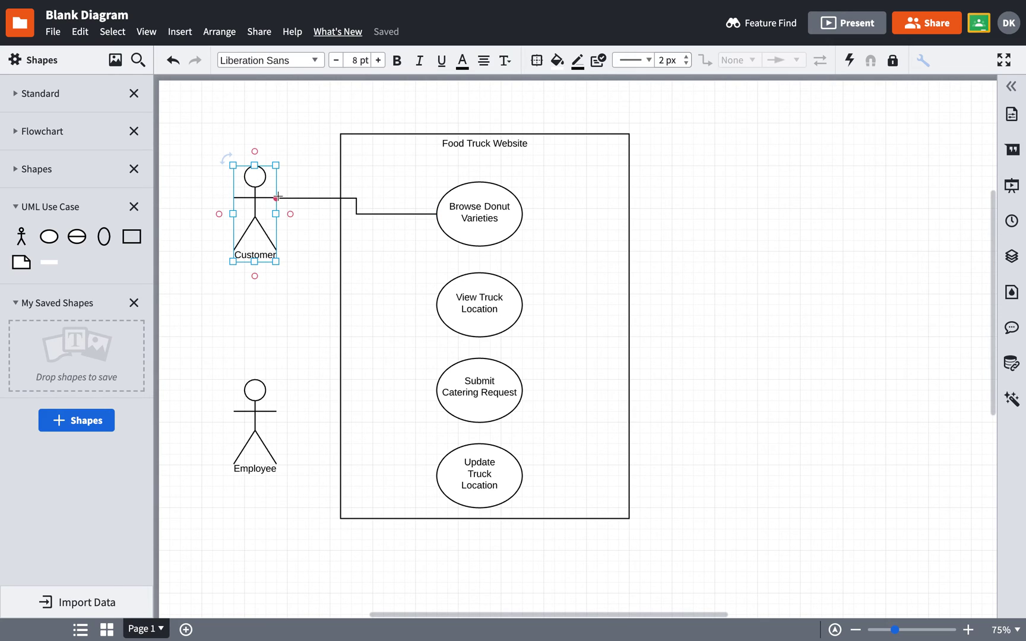
mouse_move(278, 196)
mouse_down()
mouse_move(299, 230)
mouse_move(295, 249)
mouse_move(366, 297)
mouse_move(435, 306)
mouse_up()
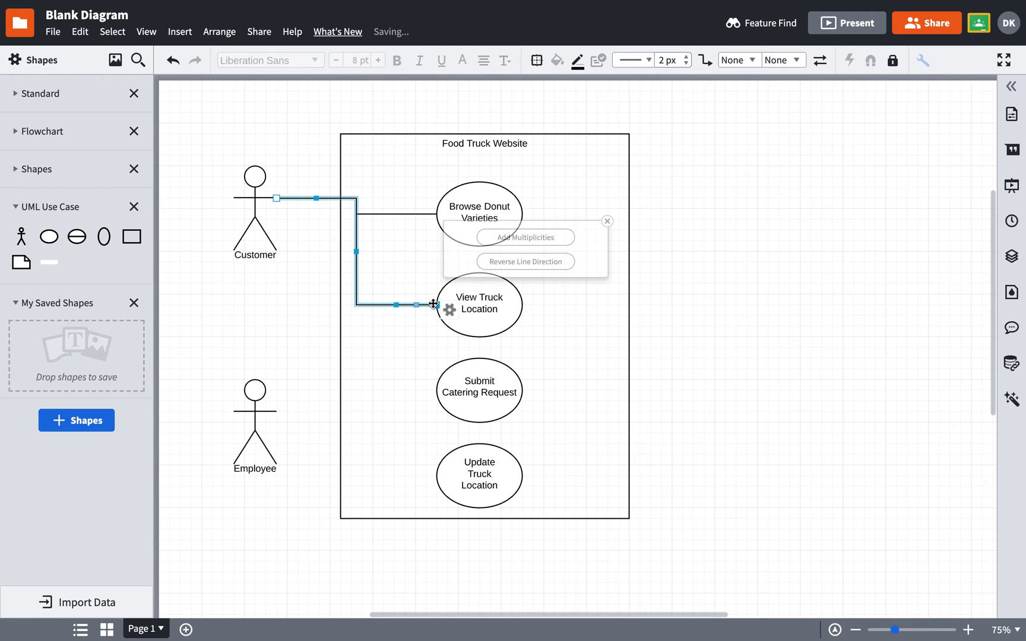
click(259, 186)
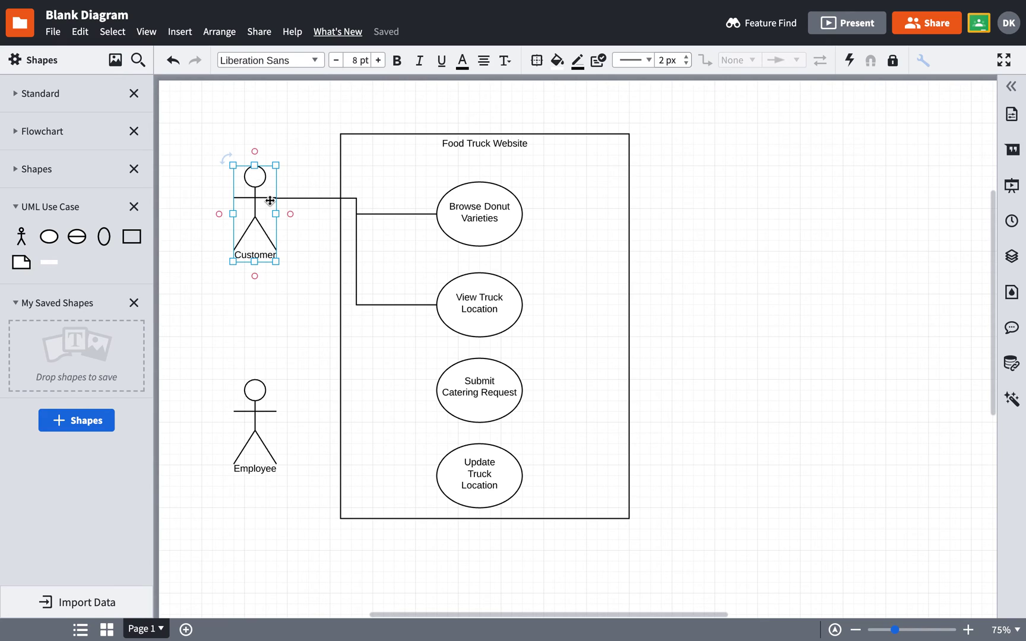
drag(277, 196, 437, 395)
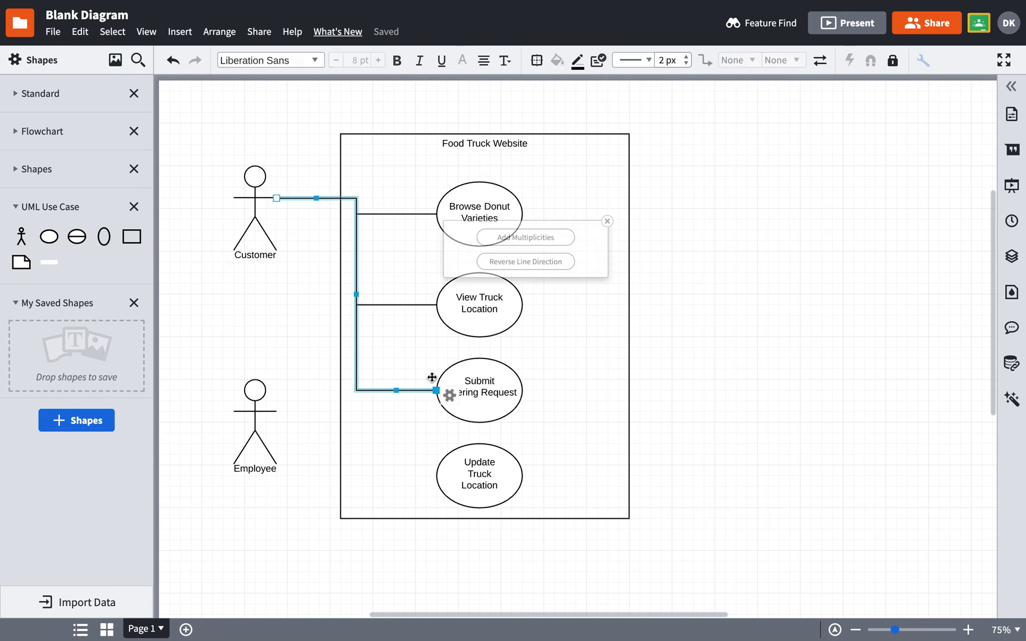
click(204, 180)
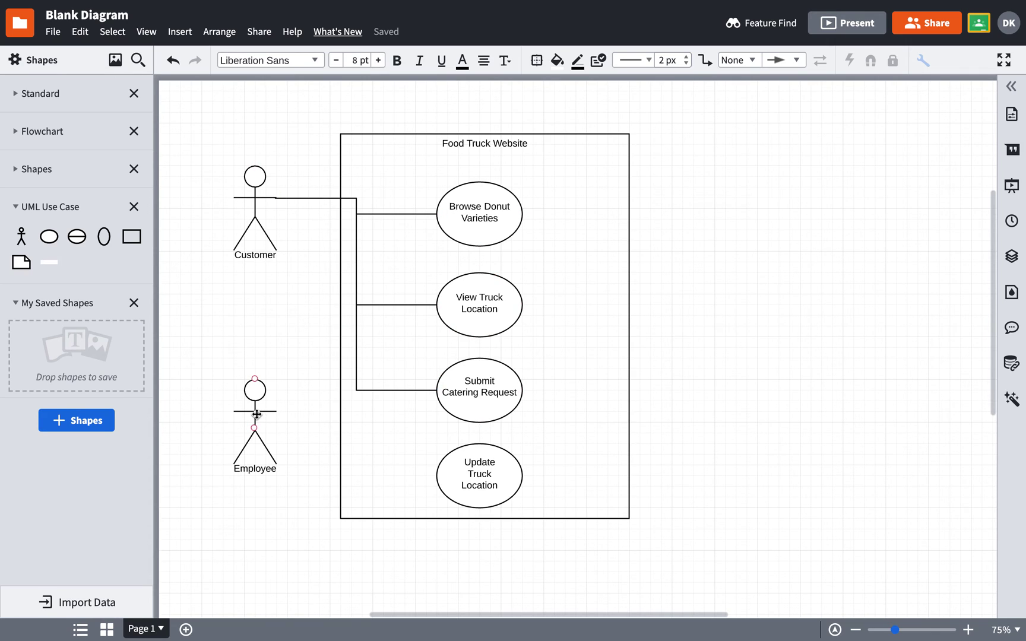
Move Employee level with Update Truck Location and connect them with a straight line
drag(256, 414, 255, 451)
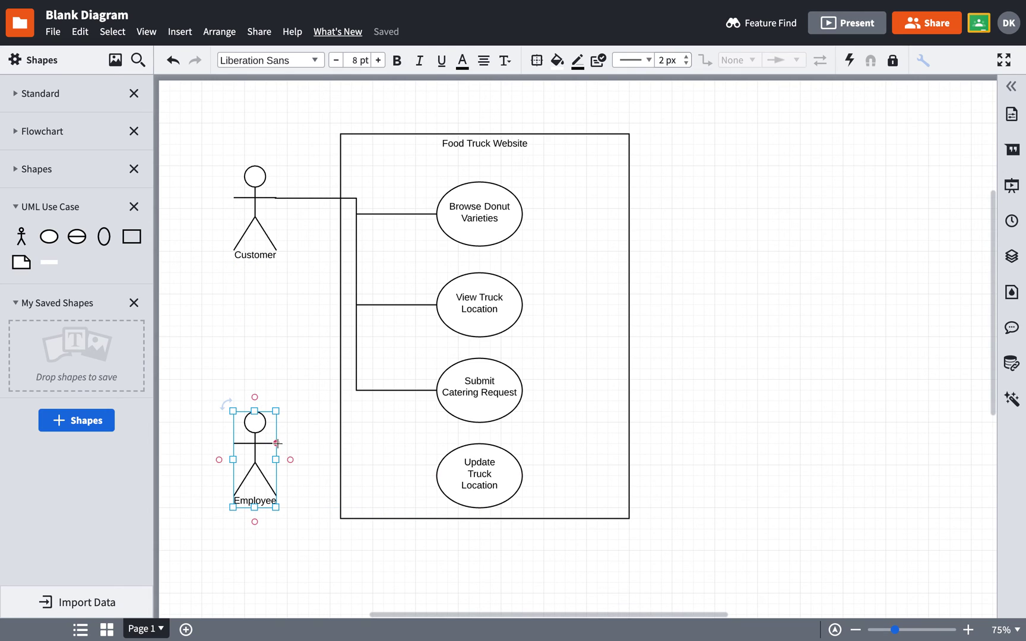
drag(278, 443, 436, 475)
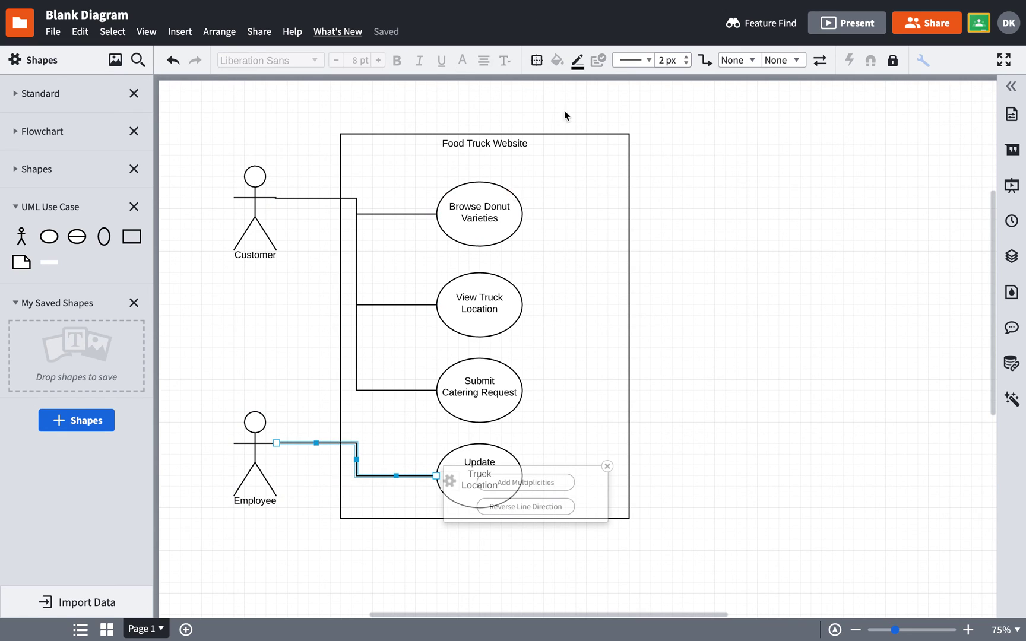
click(706, 66)
click(659, 107)
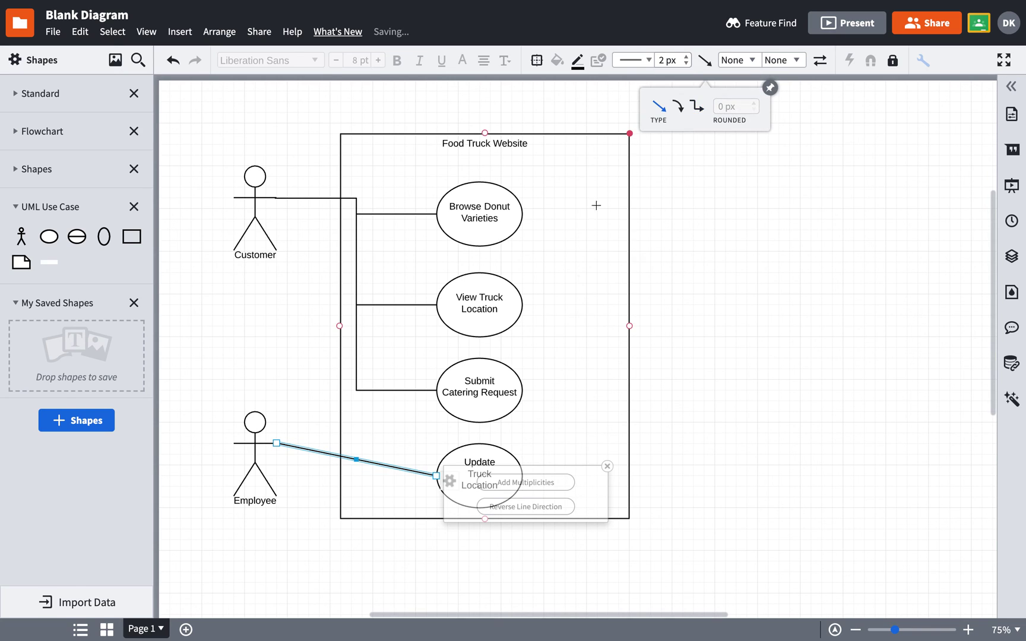
click(703, 426)
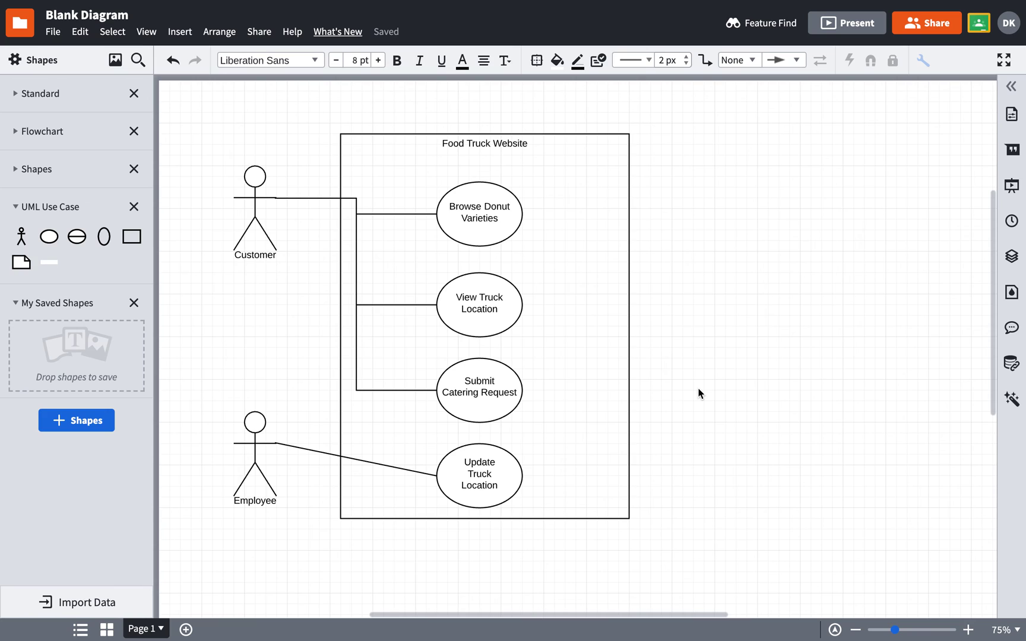